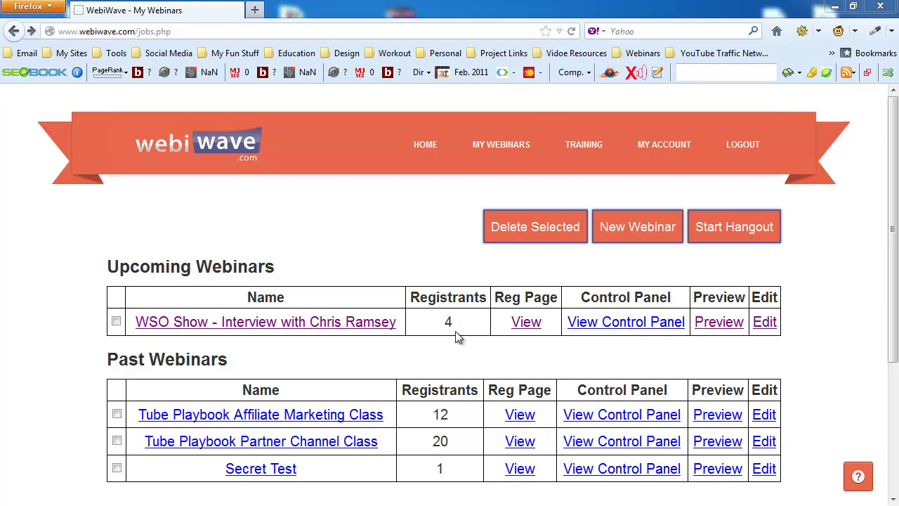
# Open the upcoming WSO Show interview webinar's registrant details, listing 5 registrations
pyautogui.click(318, 330)
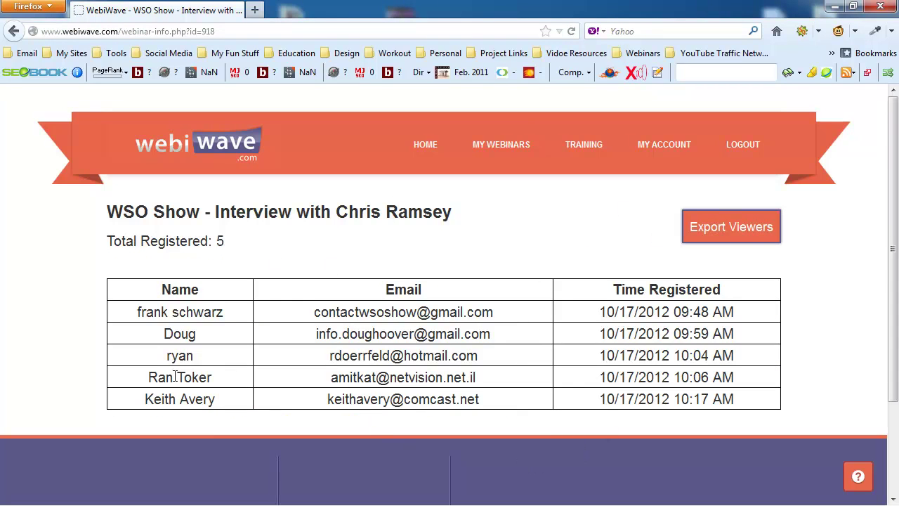
# Go back from the five-entry registrant list to the My Webinars page
pyautogui.click(15, 34)
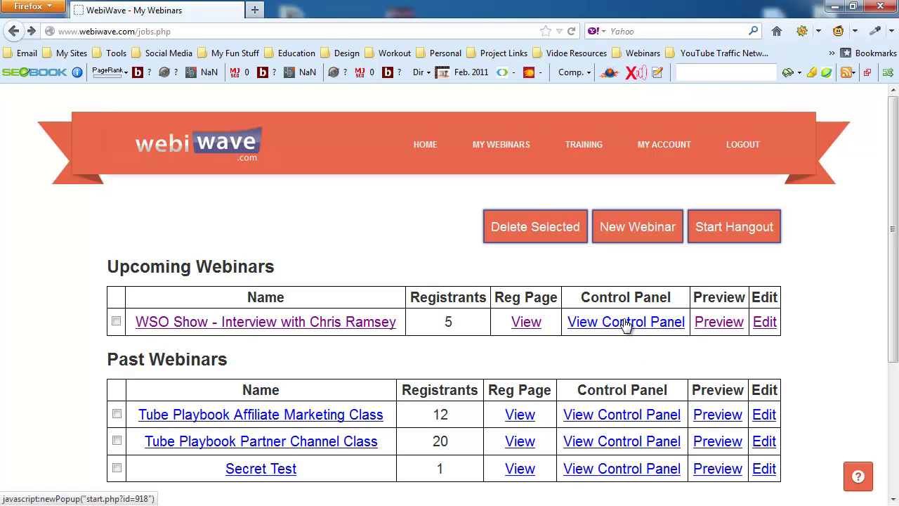
pyautogui.click(625, 325)
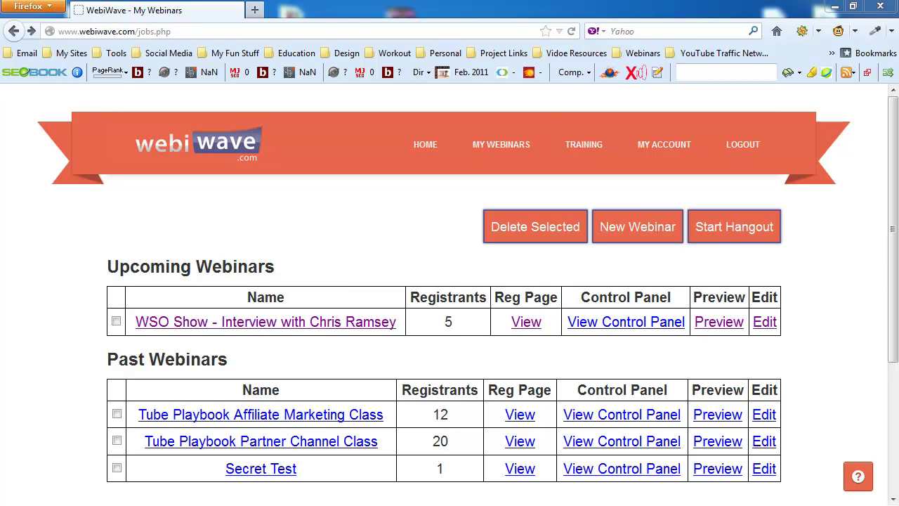
pyautogui.moveTo(274, 61); pyautogui.dragTo(307, 37)
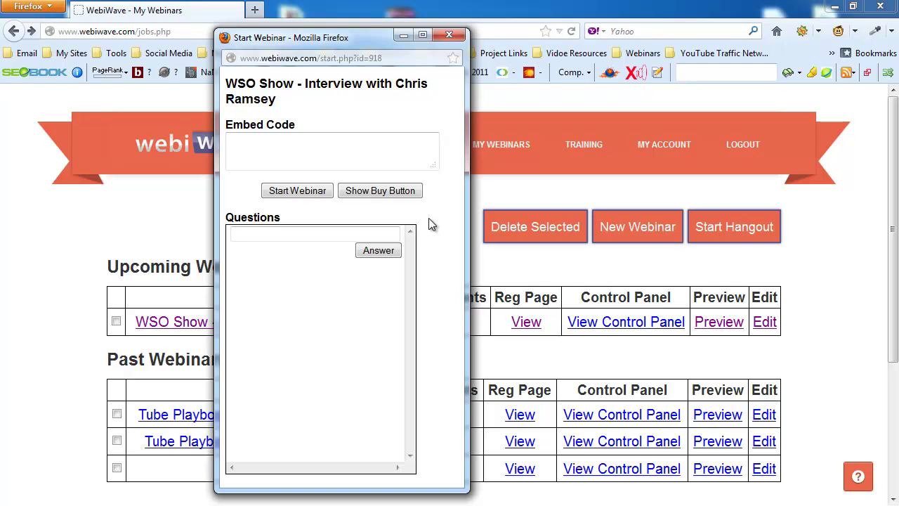
pyautogui.click(450, 35)
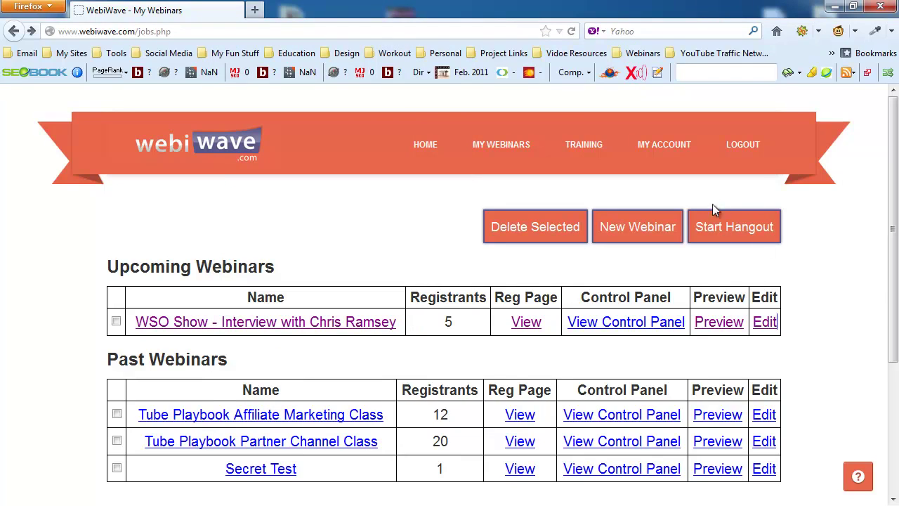
# Launch Google+ Hangouts from WebiWave, start a new hangout, and mute the microphone
pyautogui.click(744, 236)
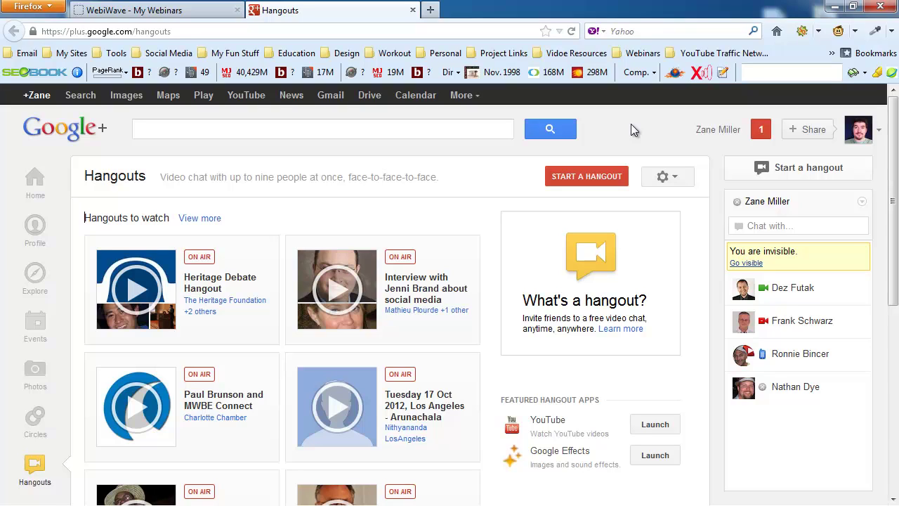
pyautogui.click(593, 179)
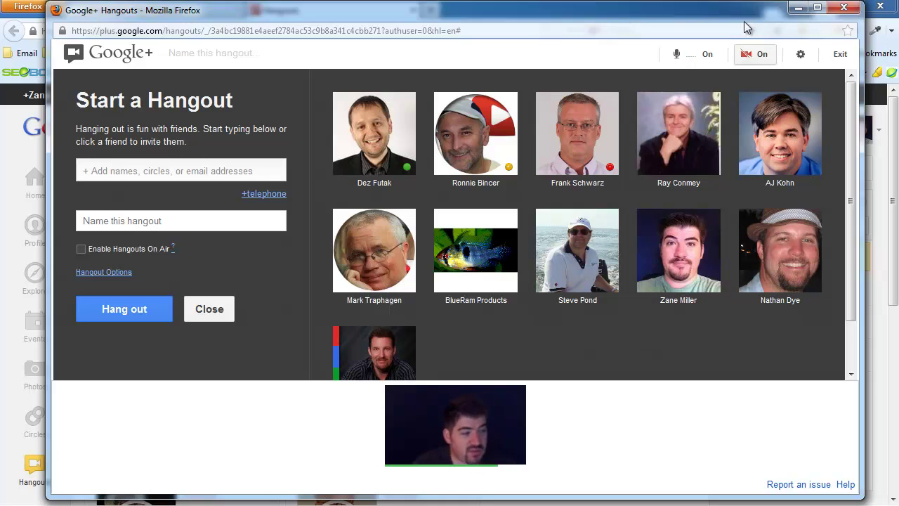
pyautogui.click(680, 64)
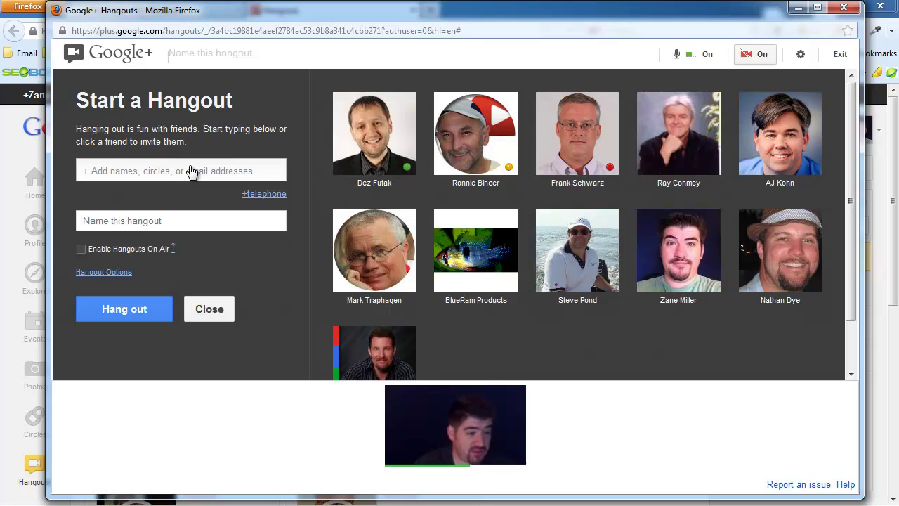
pyautogui.click(372, 128)
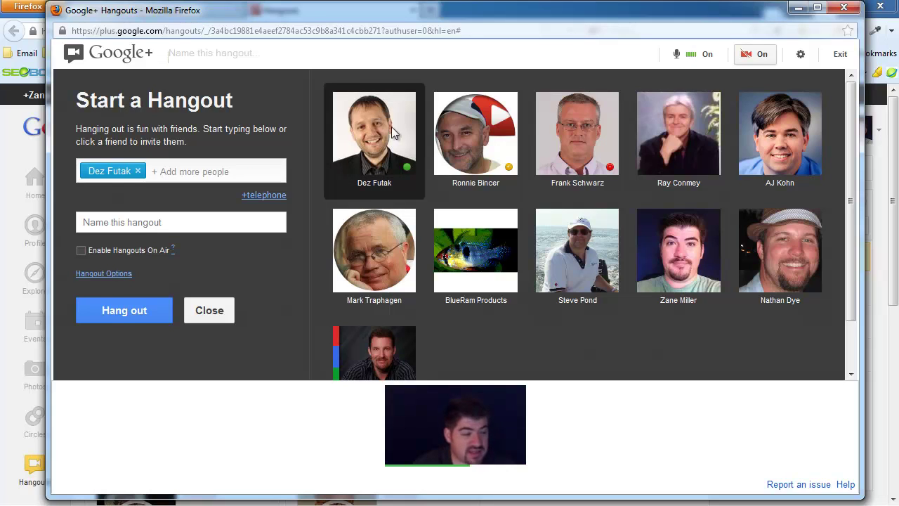
pyautogui.click(470, 132)
pyautogui.click(558, 126)
pyautogui.click(692, 126)
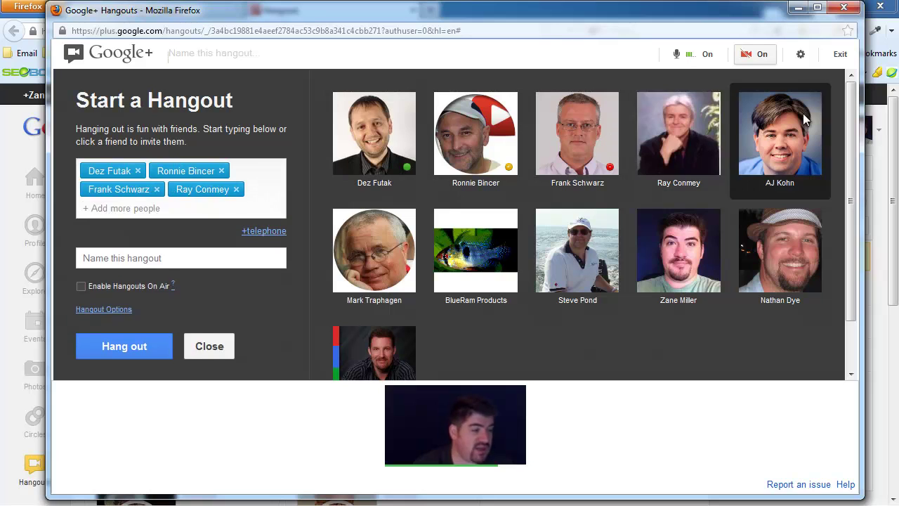
pyautogui.click(803, 113)
pyautogui.click(369, 268)
pyautogui.click(482, 273)
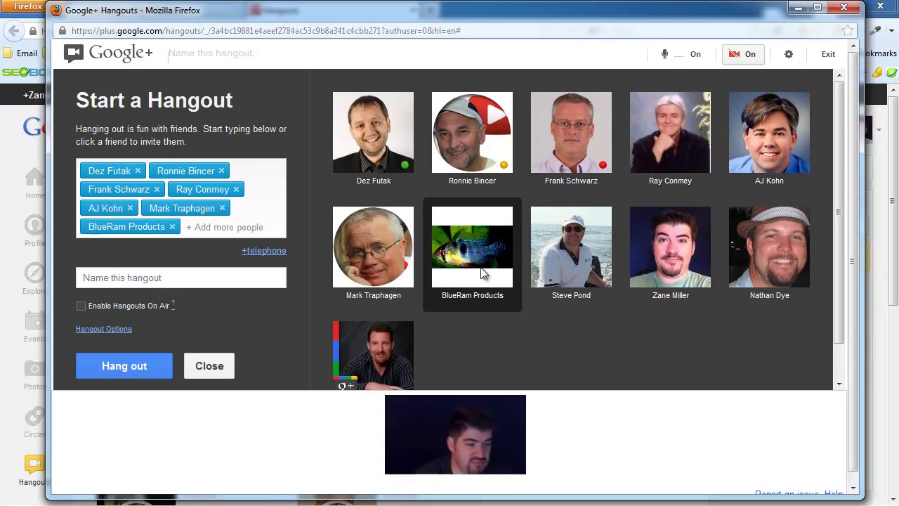
pyautogui.click(599, 259)
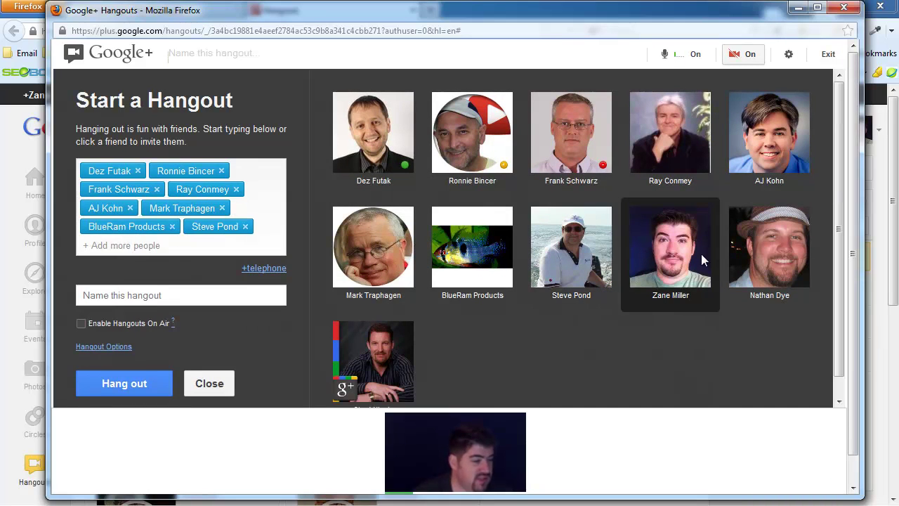
pyautogui.click(701, 254)
pyautogui.click(769, 253)
pyautogui.click(380, 376)
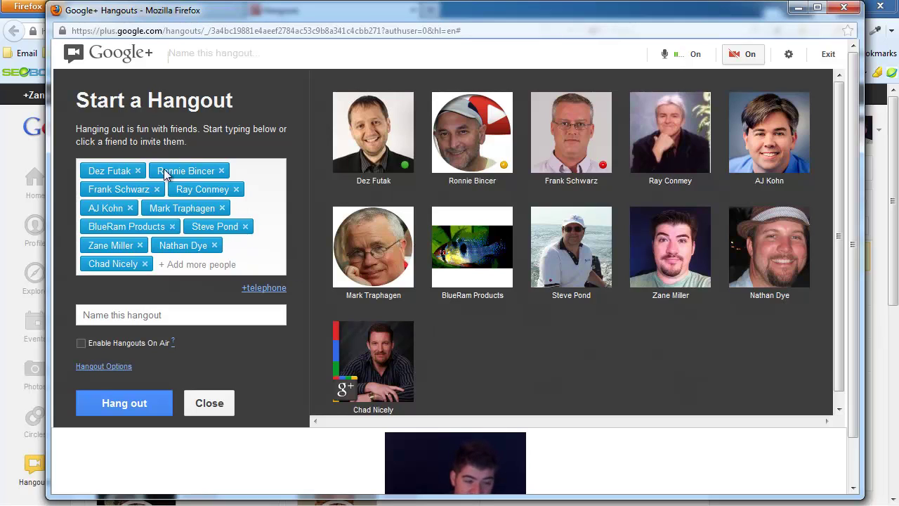
pyautogui.click(137, 171)
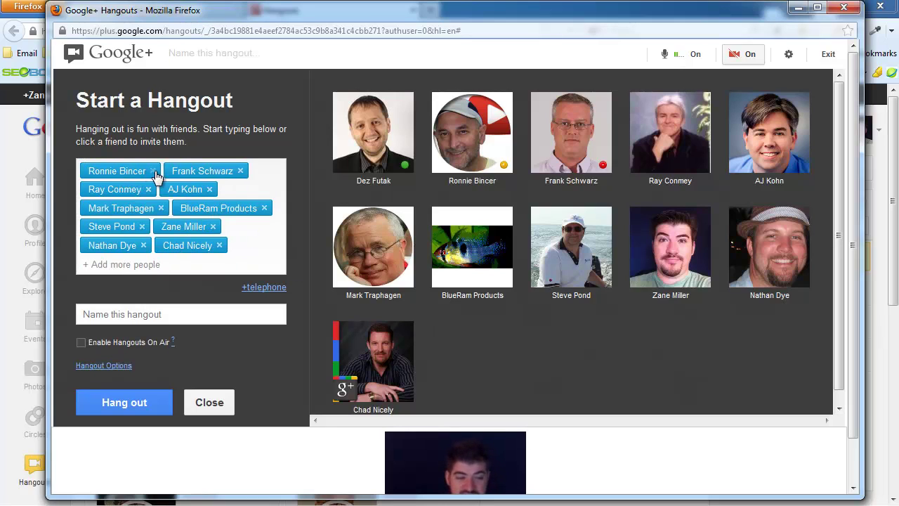
pyautogui.click(155, 172)
pyautogui.click(157, 172)
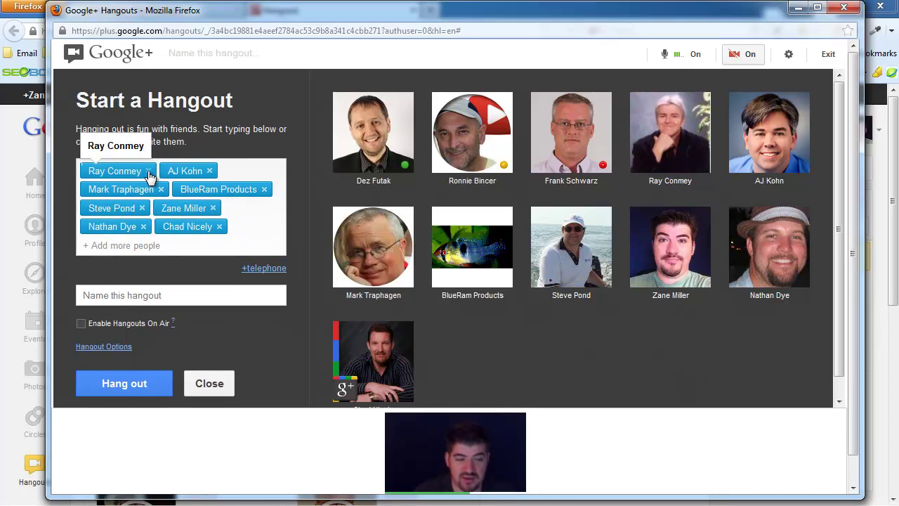
pyautogui.click(148, 173)
pyautogui.click(131, 172)
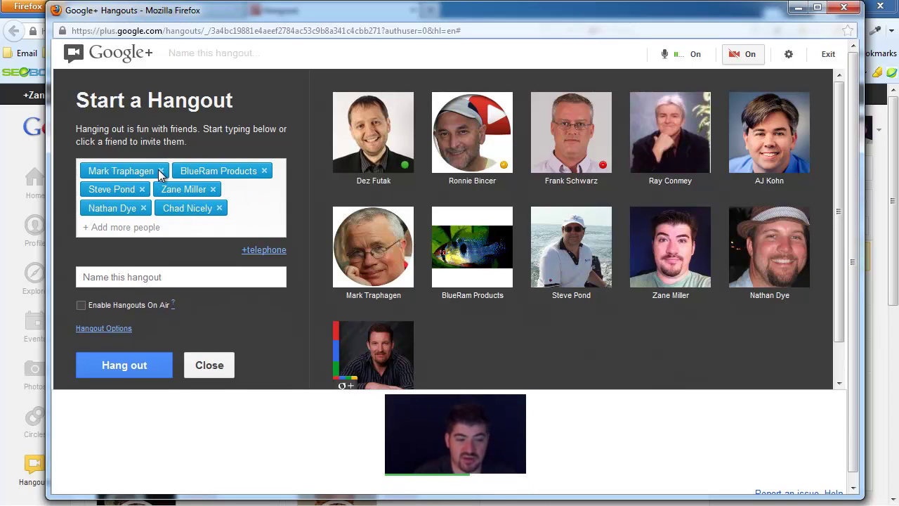
pyautogui.click(161, 171)
pyautogui.click(170, 171)
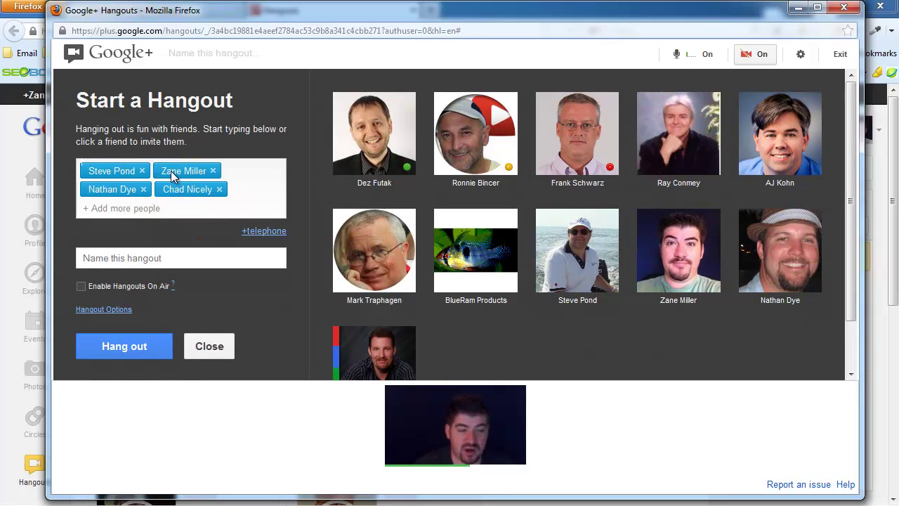
pyautogui.click(213, 172)
pyautogui.click(141, 172)
pyautogui.click(145, 172)
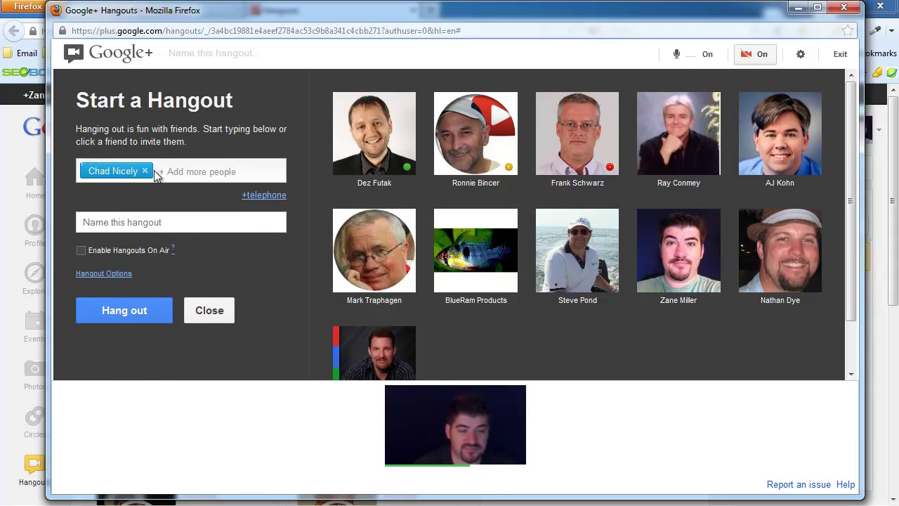
pyautogui.click(145, 171)
# Name the hangout 'WSO Show - <interviewee's name> Interview - Testy', correcting an initial mistype
pyautogui.click(151, 221)
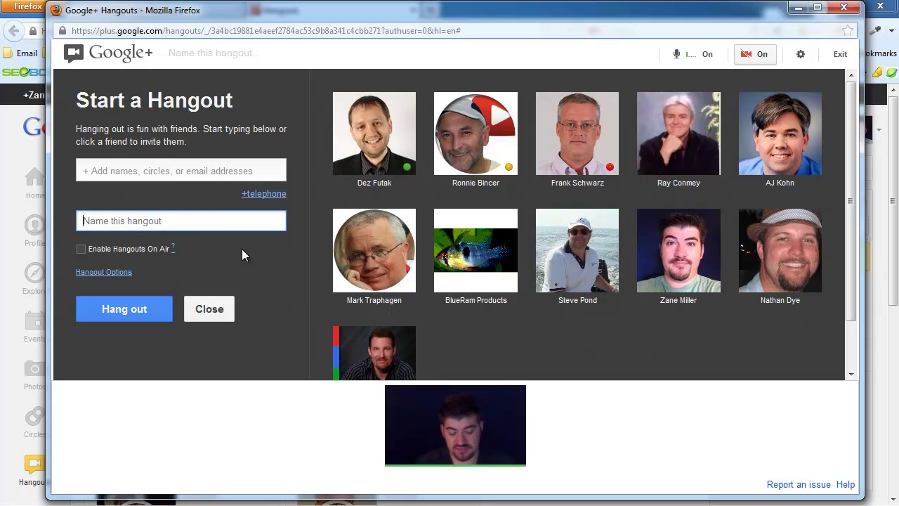
pyautogui.write('On')
pyautogui.press('BackSpace')
pyautogui.press('BackSpace')
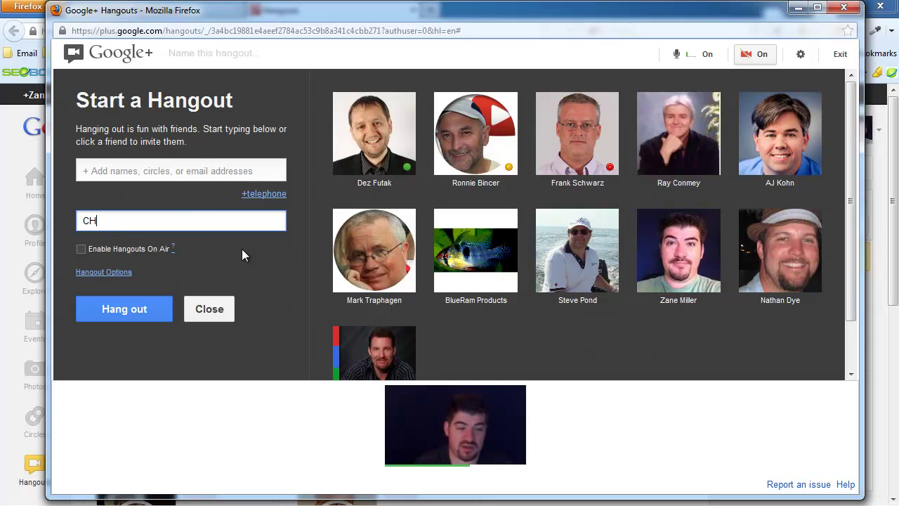
pyautogui.write('WSO S')
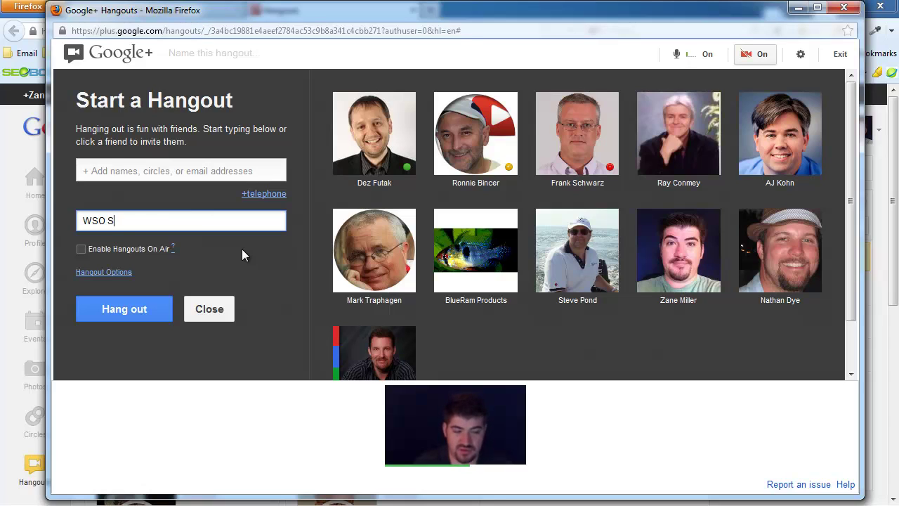
pyautogui.write('how - ')
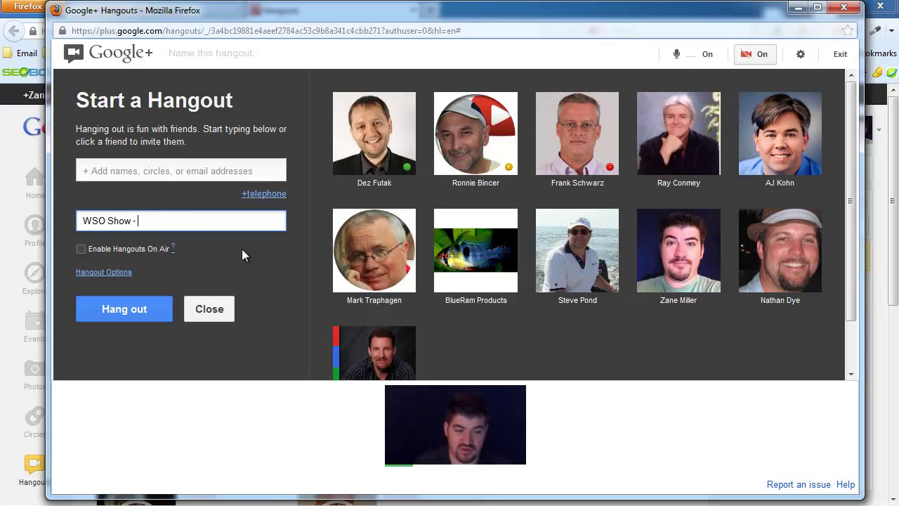
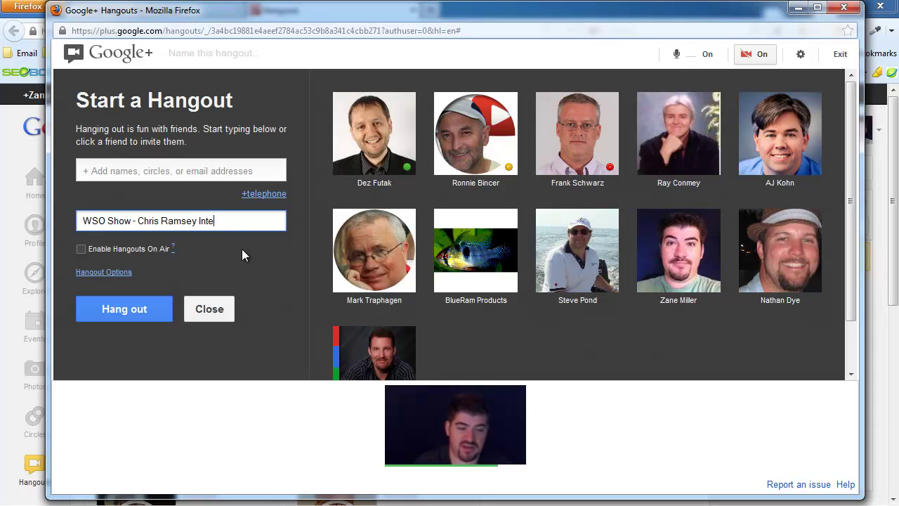
pyautogui.write('rview - ')
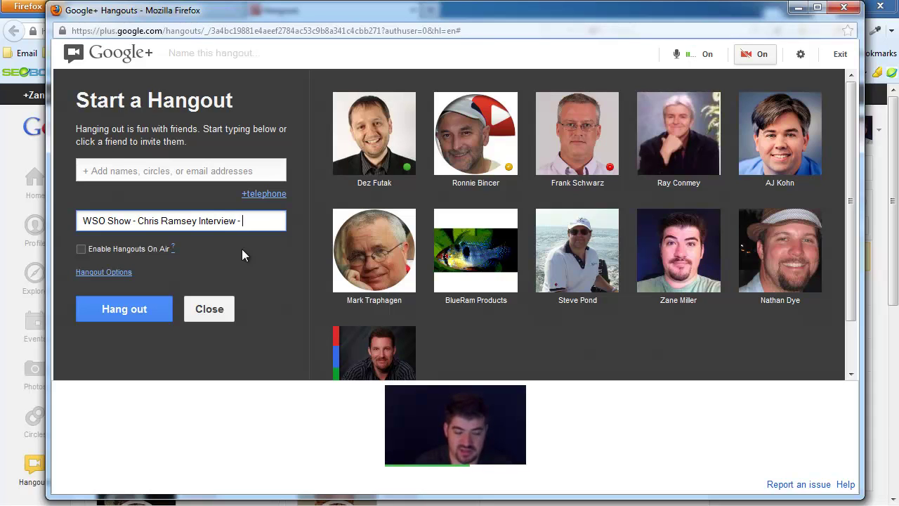
pyautogui.write('Testy')
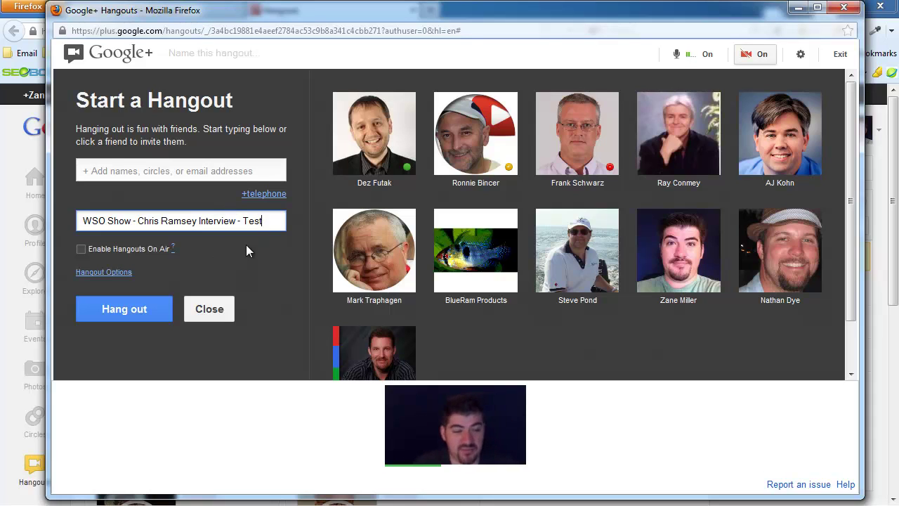
# Enable Hangouts On Air and acknowledge the YouTube channel notice
pyautogui.click(82, 249)
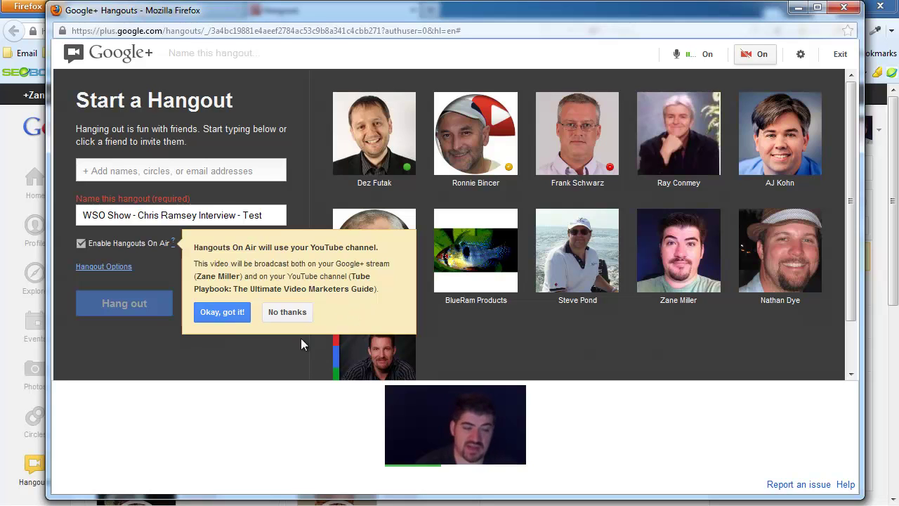
pyautogui.click(233, 318)
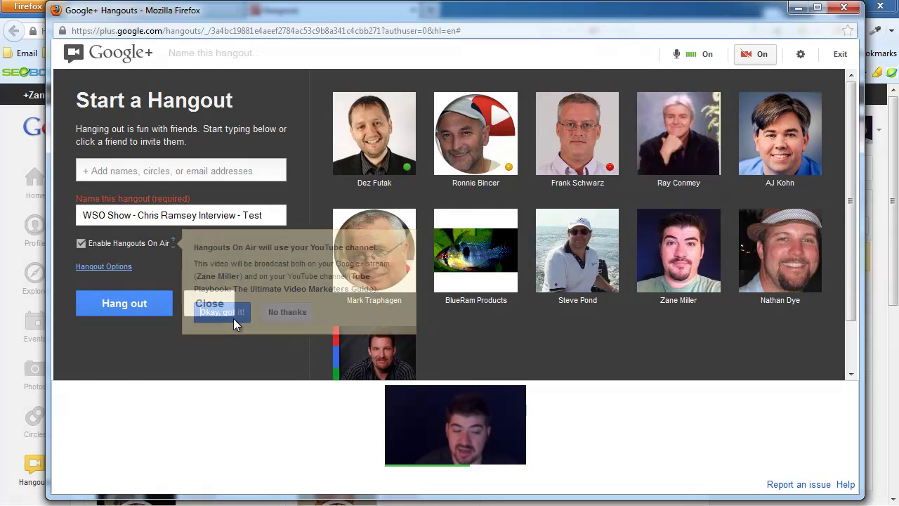
# Launch the On Air hangout and display its YouTube link and HTML embed code
pyautogui.click(137, 306)
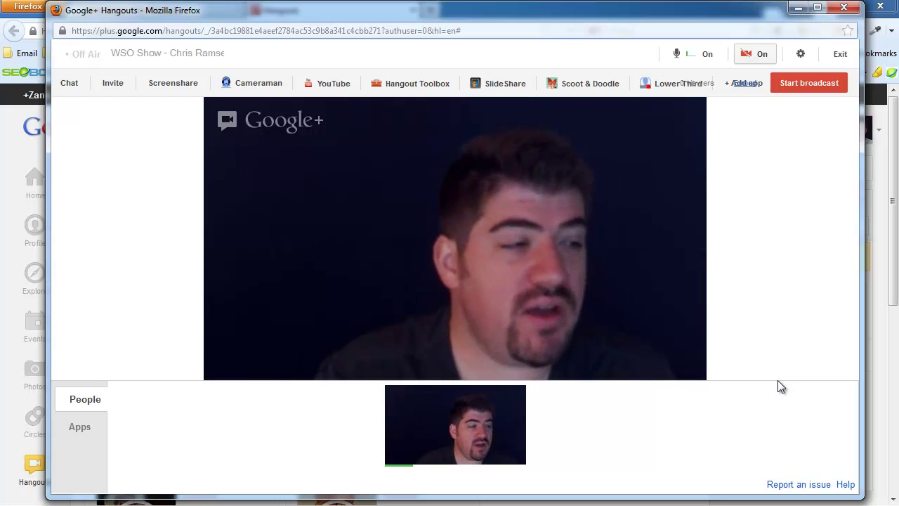
pyautogui.click(747, 84)
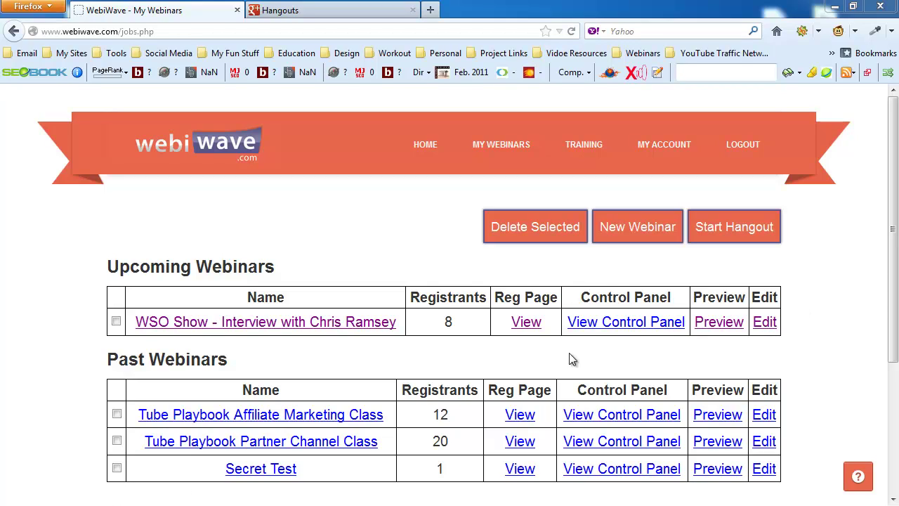
# Paste the hangout's YouTube embed code into the WSO Show webinar's Start Webinar Embed Code field
pyautogui.click(615, 324)
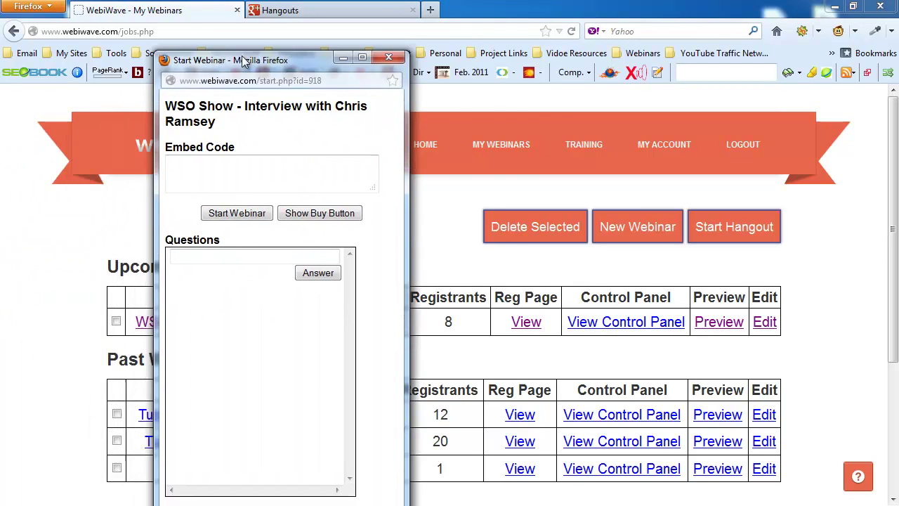
pyautogui.moveTo(248, 55); pyautogui.dragTo(348, 34)
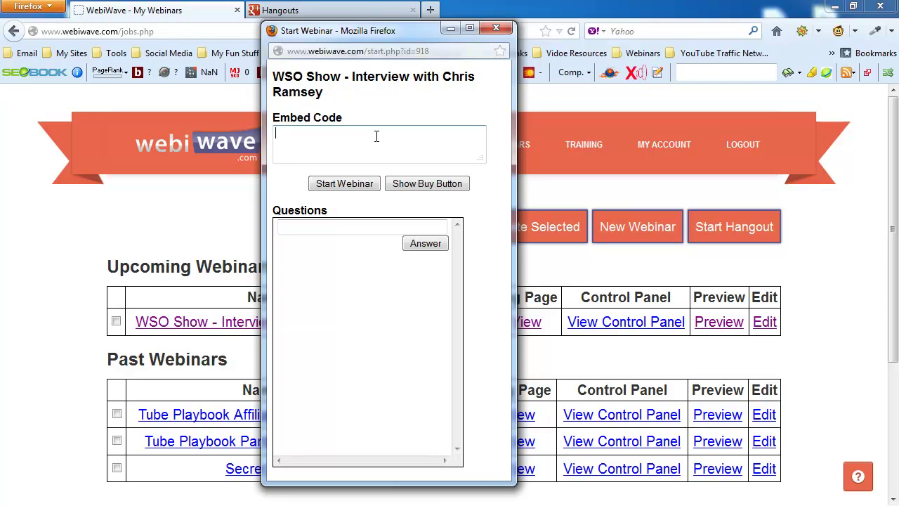
pyautogui.hotkey('ctrl', 'v')
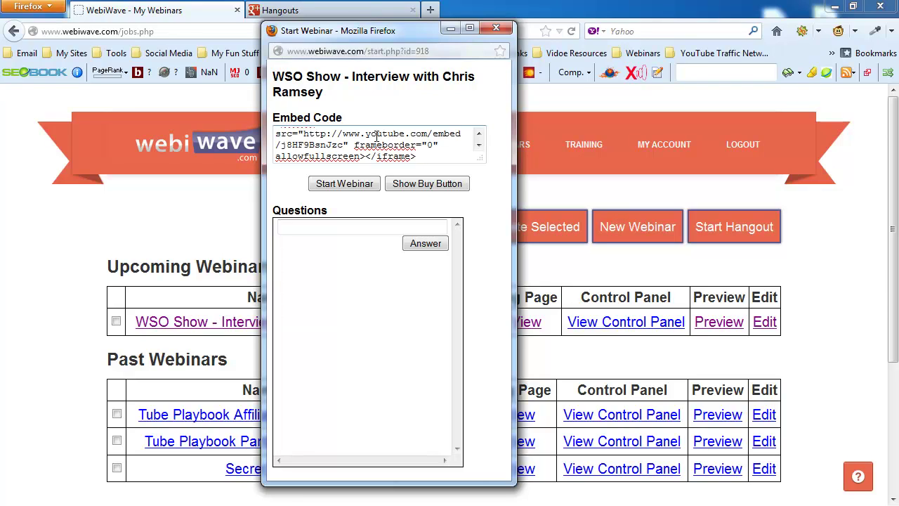
pyautogui.moveTo(374, 32); pyautogui.dragTo(0, 32)
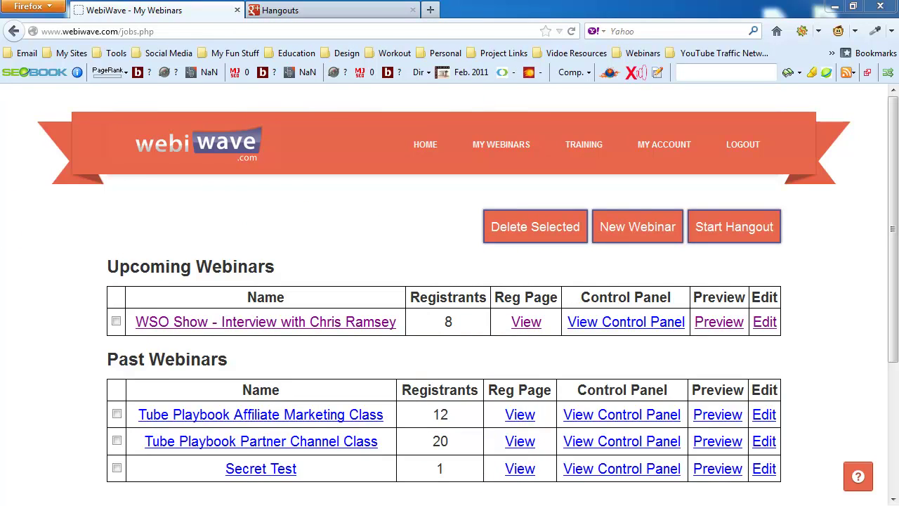
pyautogui.moveTo(0, 105); pyautogui.dragTo(409, 41)
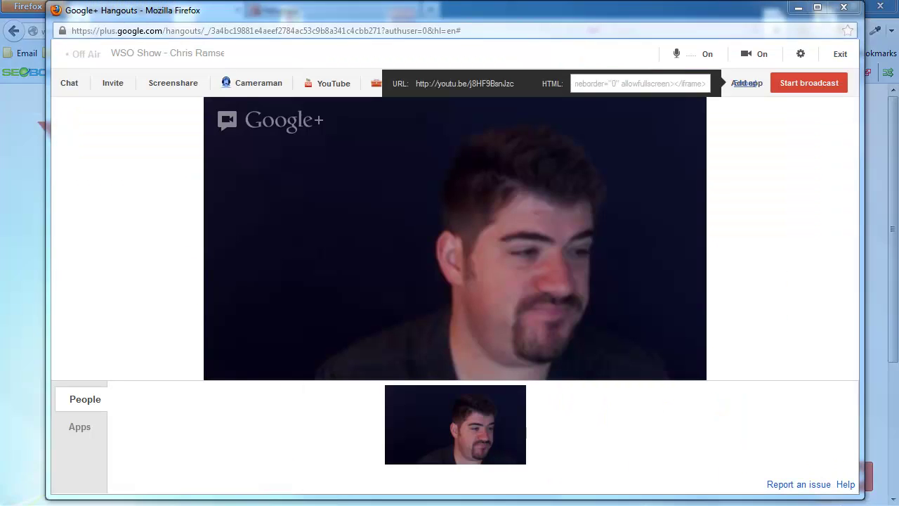
pyautogui.click(639, 83)
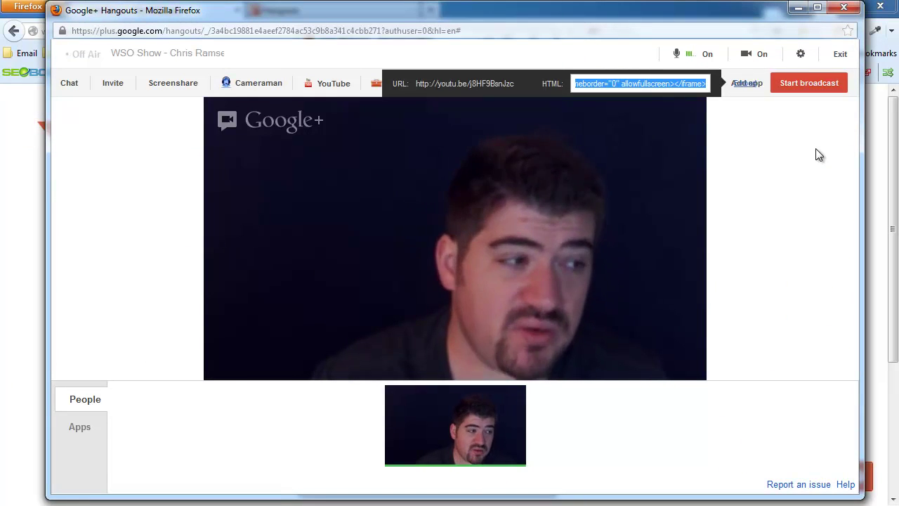
# Request the hangout broadcast so the Broadcasting Publicly confirmation appears
pyautogui.click(815, 84)
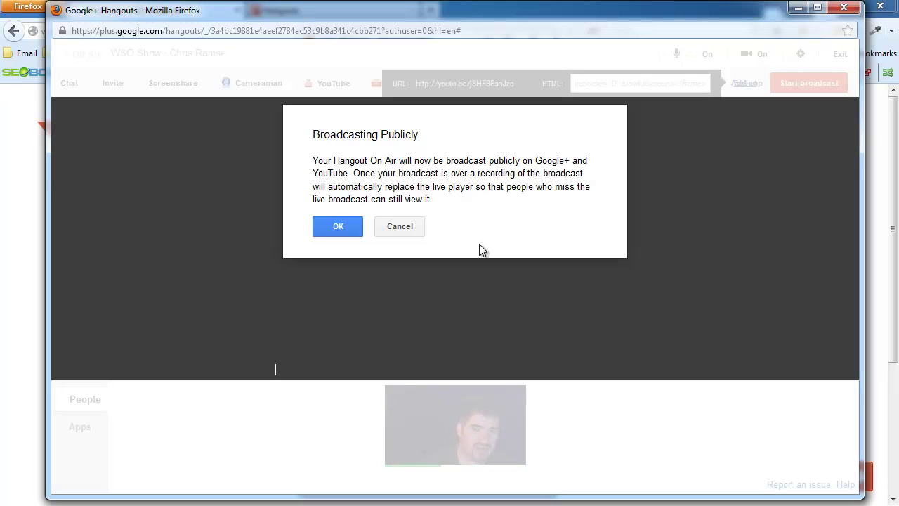
# Confirm the public broadcast, check the On Air label, and minimize the hangout window
pyautogui.click(339, 227)
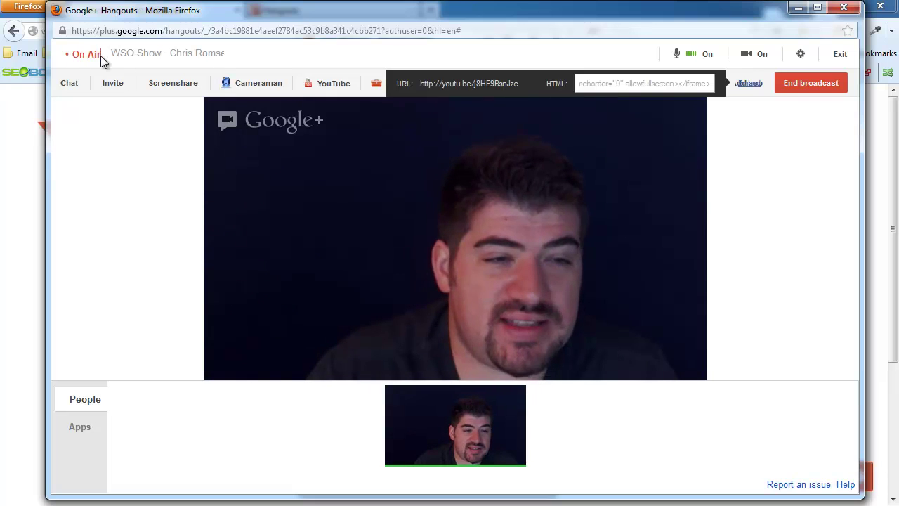
pyautogui.moveTo(100, 56); pyautogui.dragTo(74, 56)
pyautogui.click(114, 193)
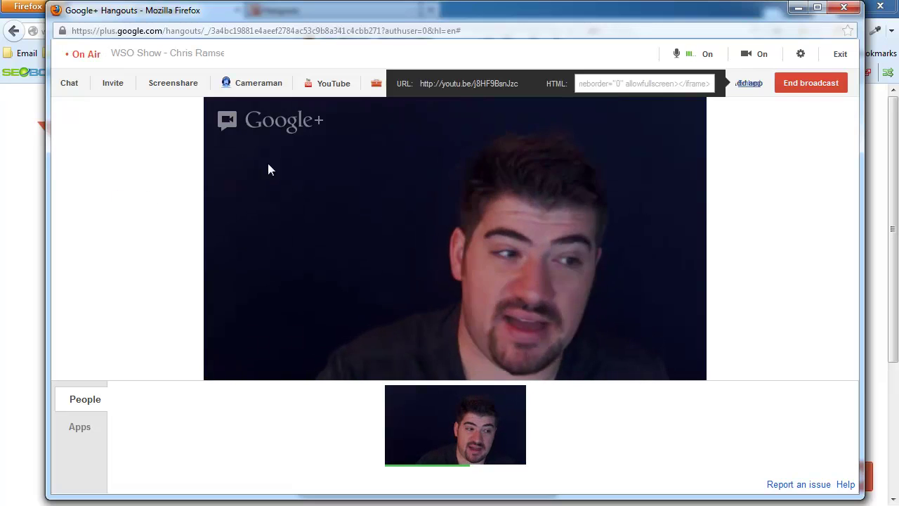
pyautogui.click(798, 8)
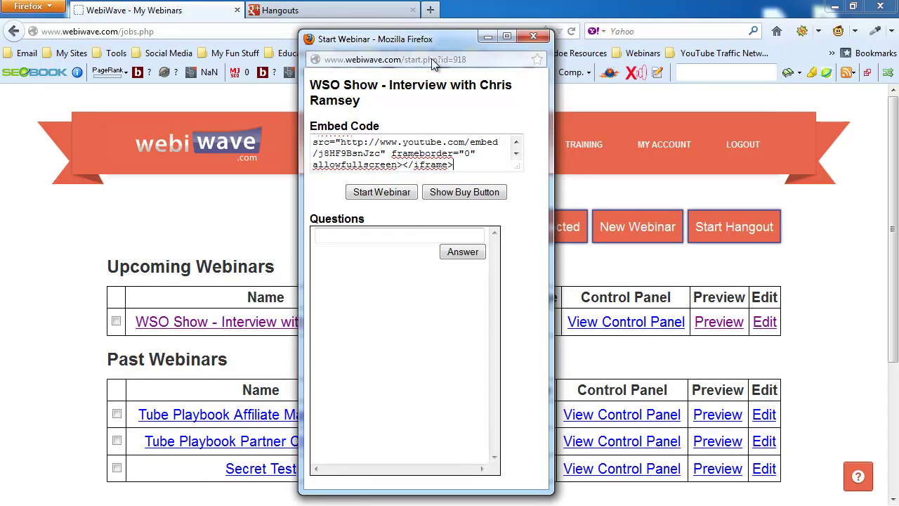
# Start the WebiWave webinar with the pasted embed code and move the popup aside
pyautogui.click(402, 196)
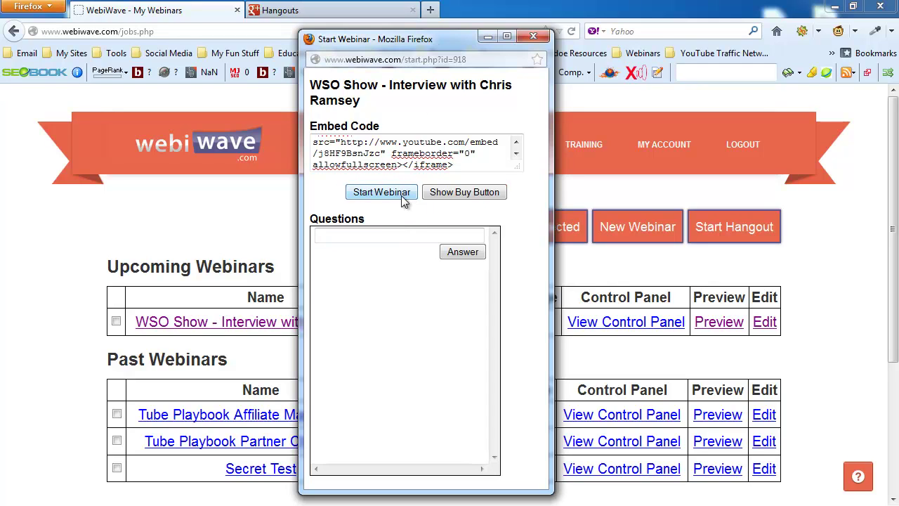
pyautogui.moveTo(444, 42); pyautogui.dragTo(429, 24)
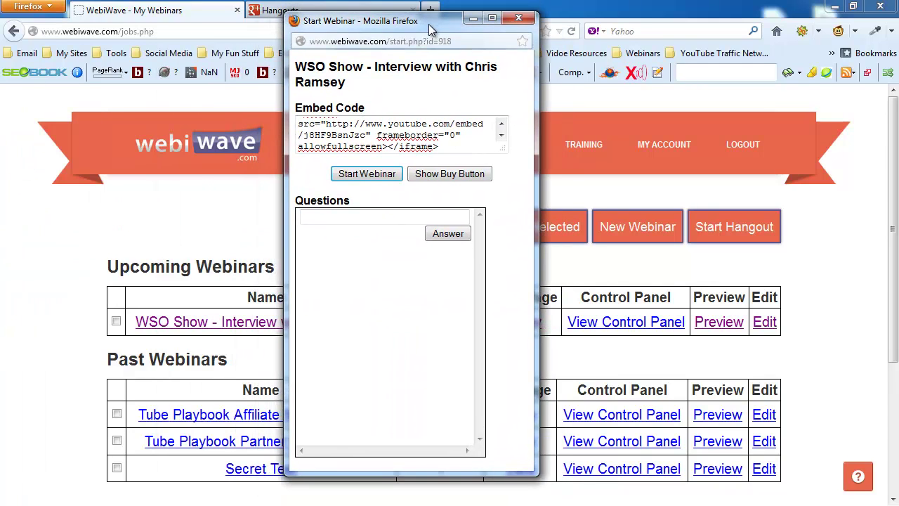